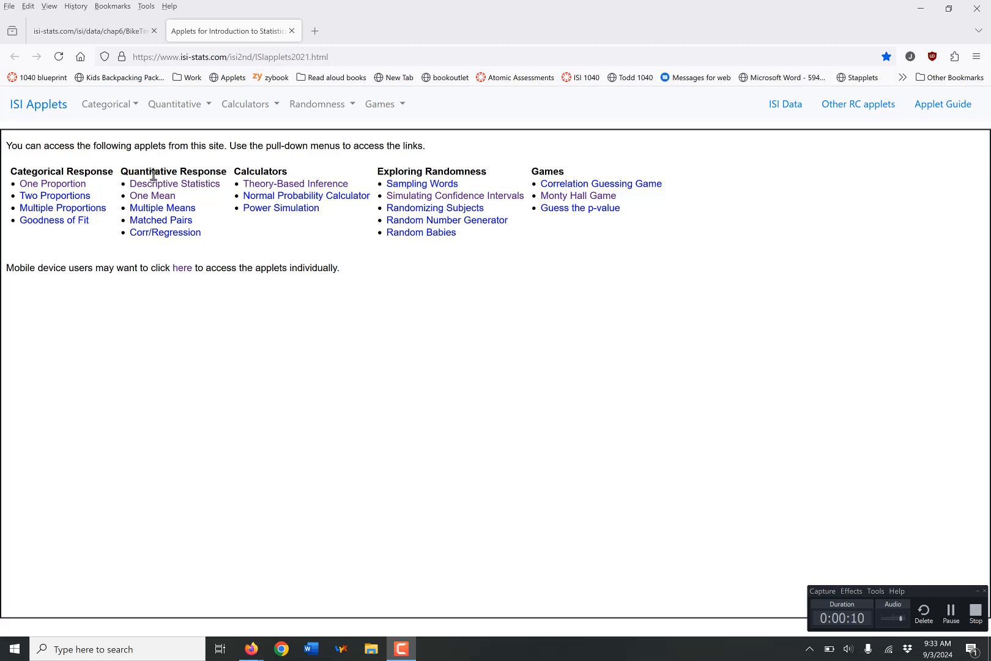
- Open the Descriptive Statistics applet and load its built-in Backpacks data set
click(155, 185)
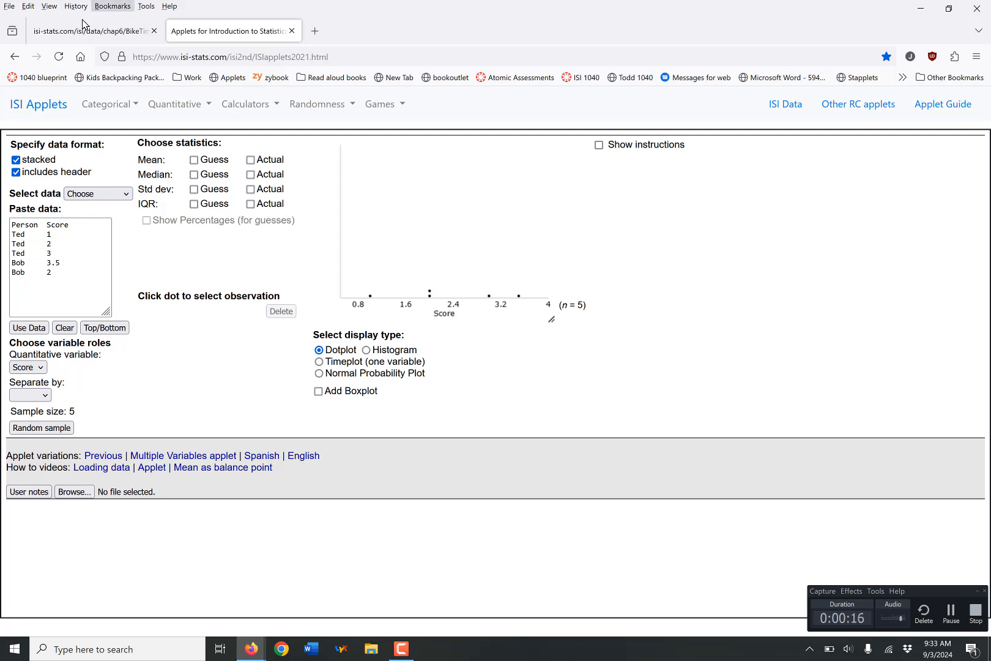
click(80, 194)
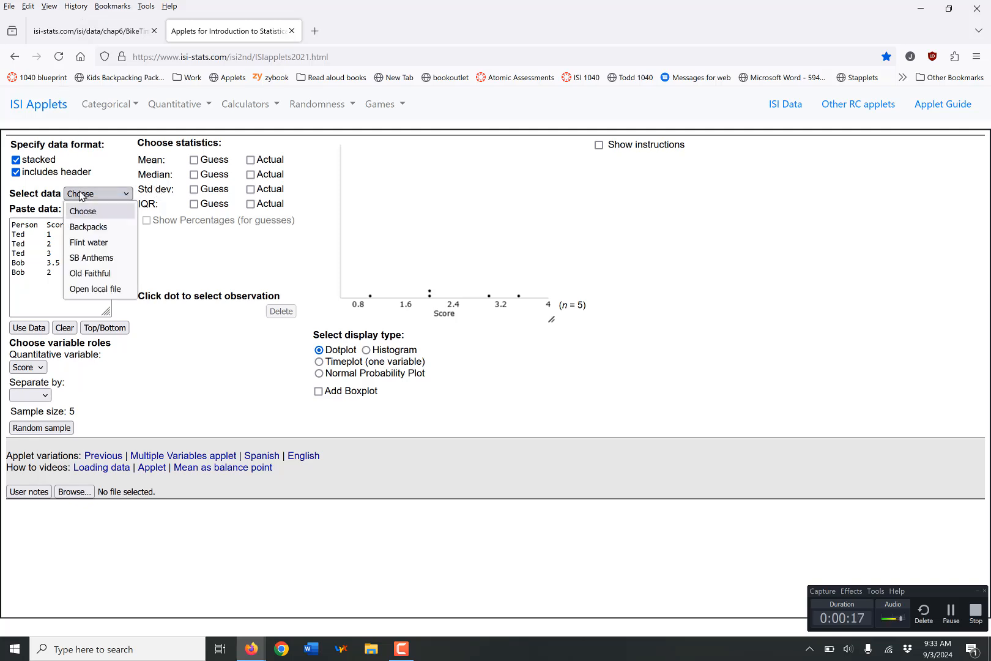
click(93, 227)
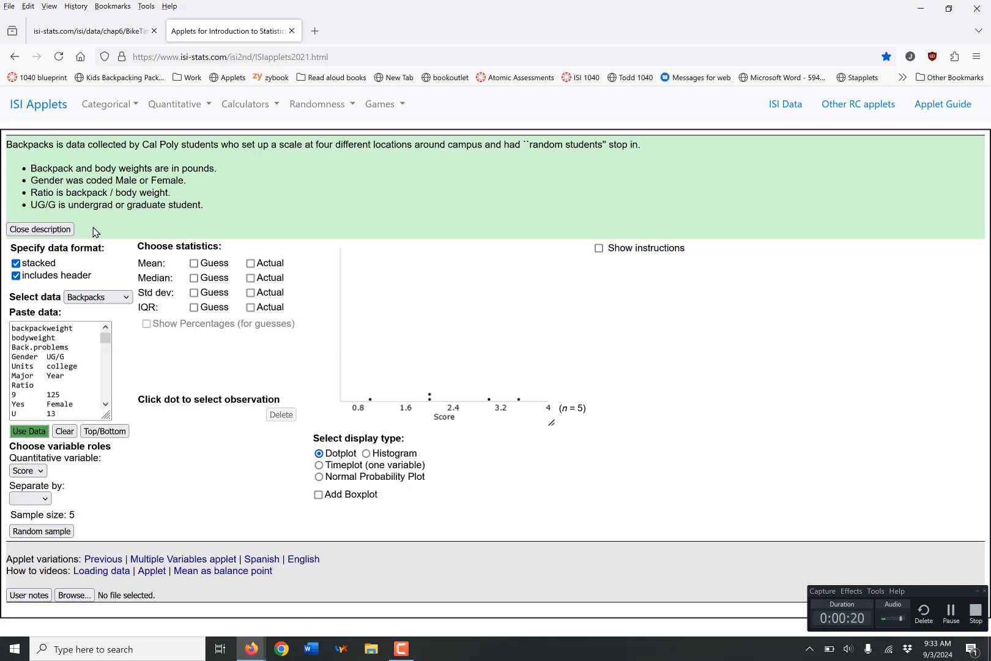
click(37, 439)
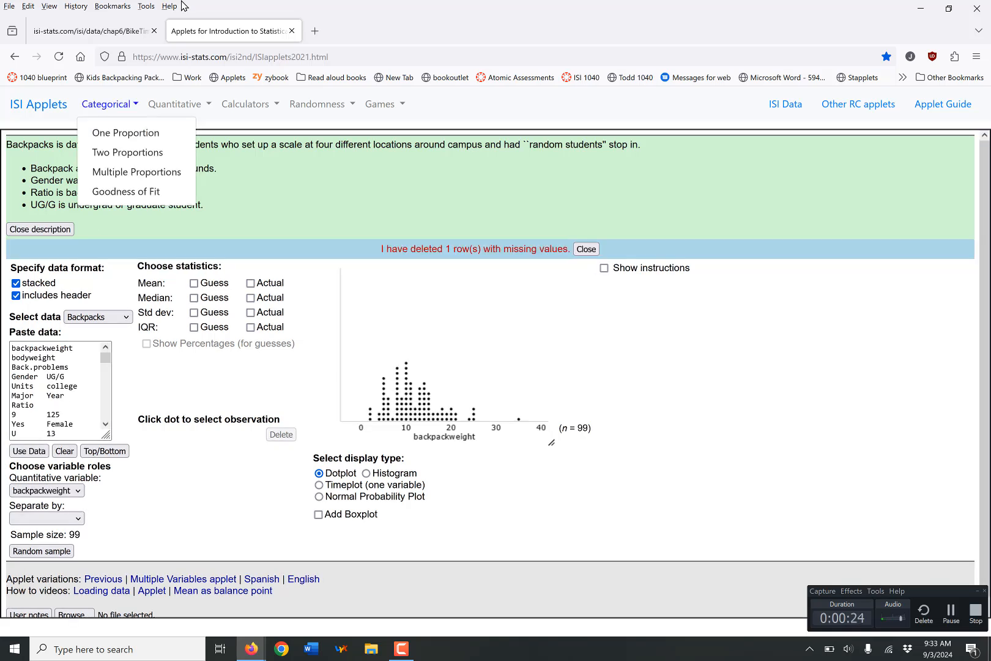
- Replace the Backpacks data with the full contents of BikeTimes.txt and load it into the applet
click(124, 35)
key(ctrl+a)
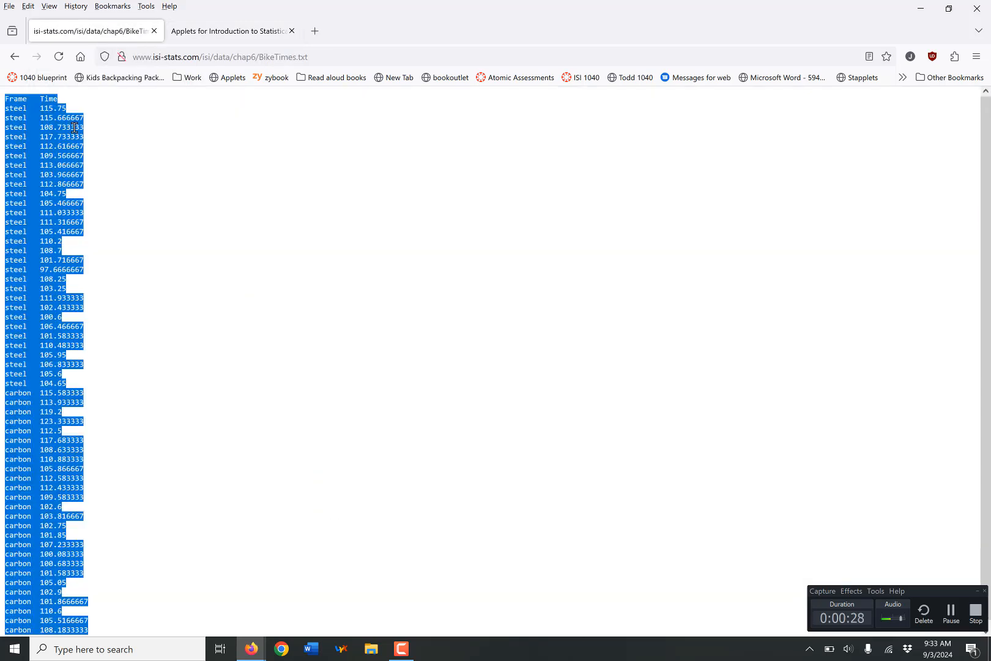
click(183, 32)
click(53, 386)
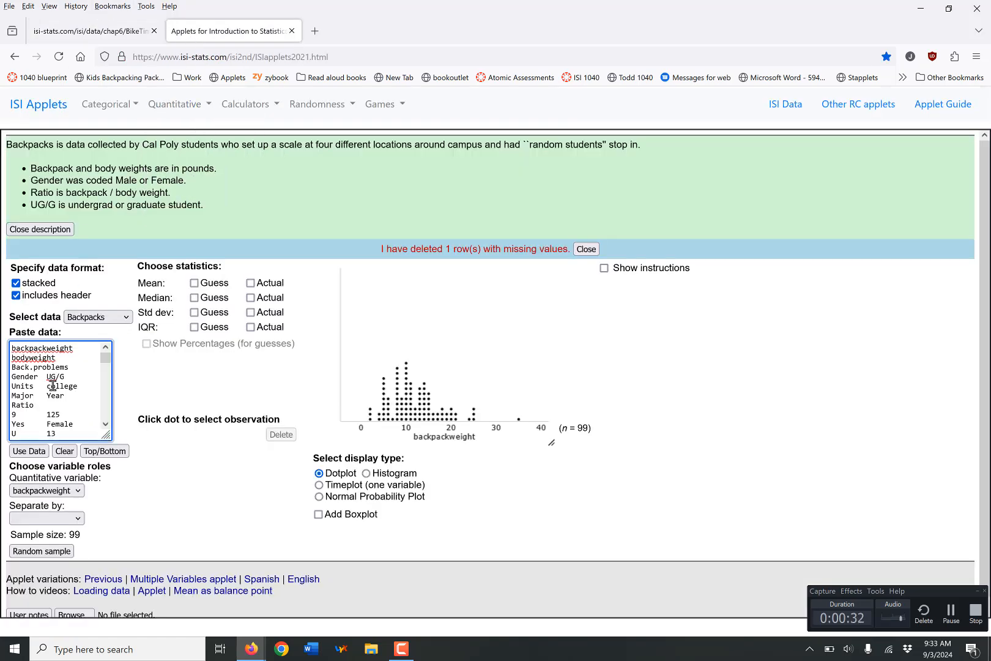
click(64, 451)
click(44, 385)
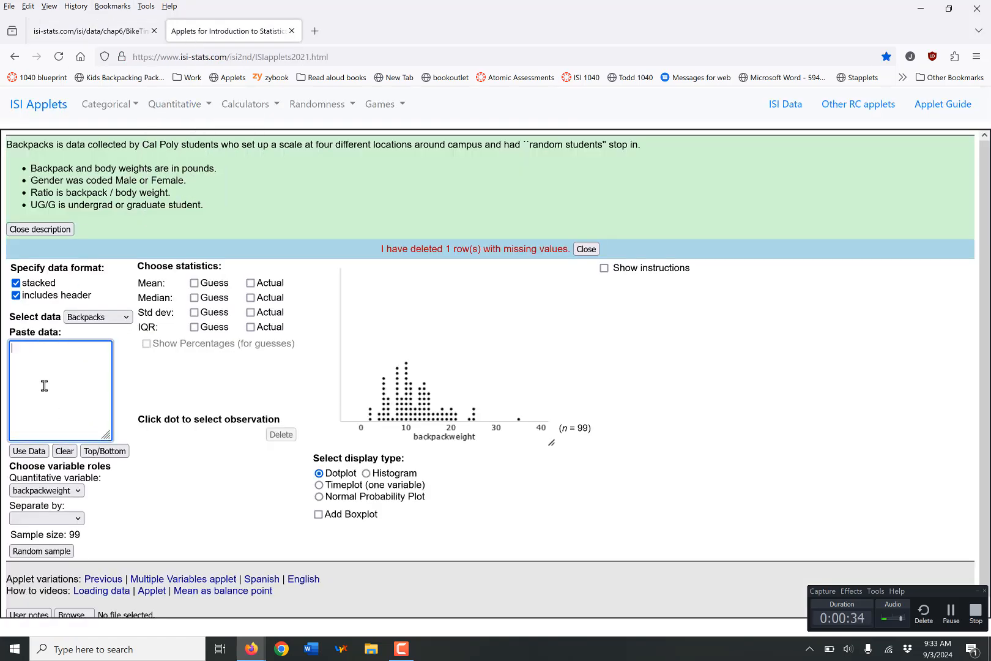
key(ctrl+v)
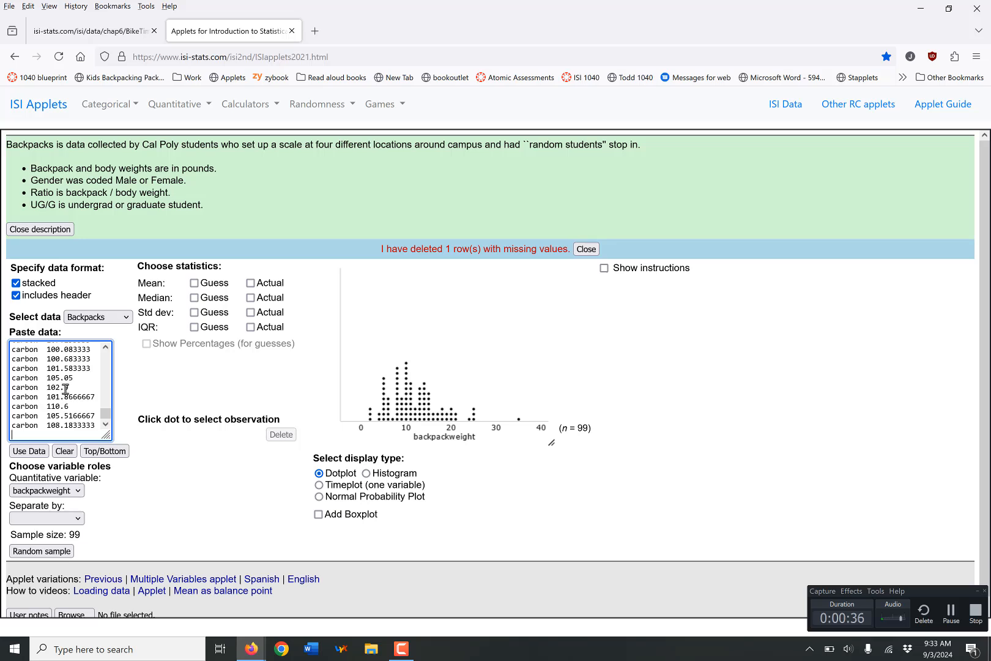
click(36, 453)
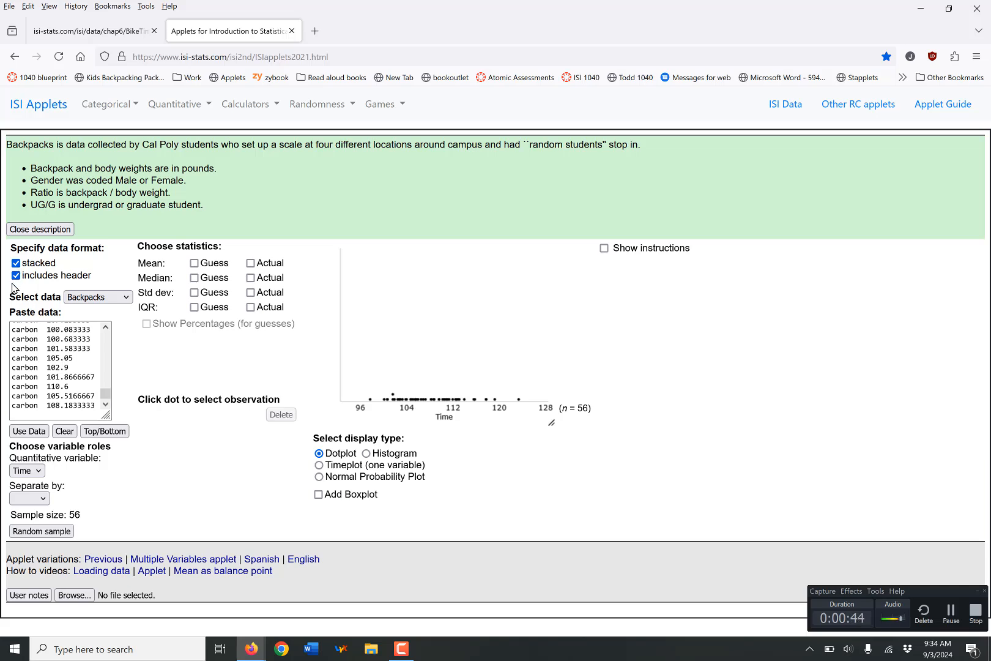
- Examine the header row of the pasted data and the choices available for the quantitative variable
scroll(52, 343, up, 15)
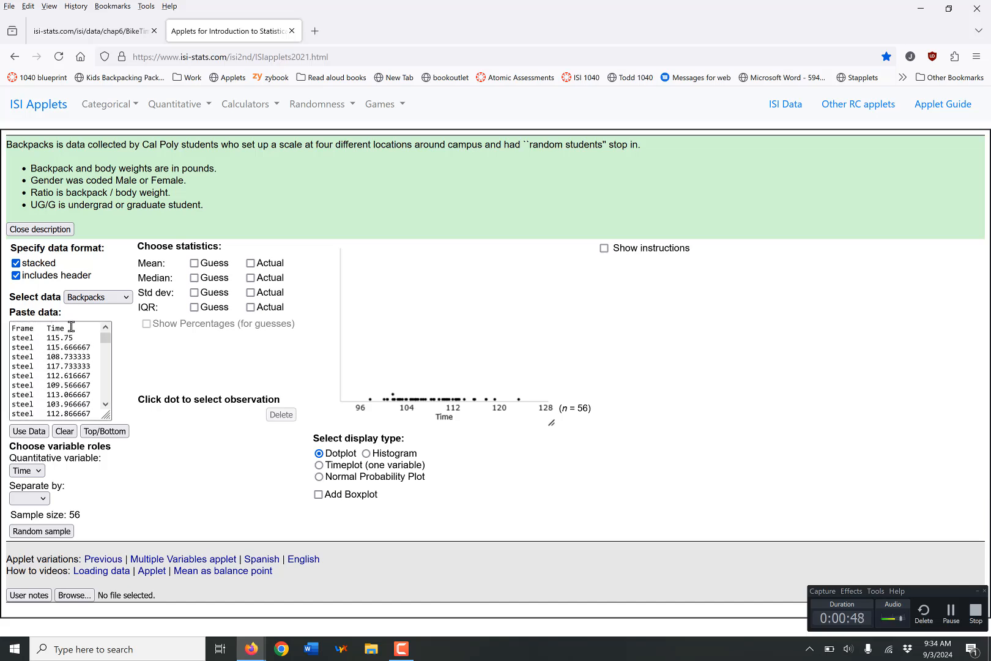
click(69, 328)
triple_click(52, 328)
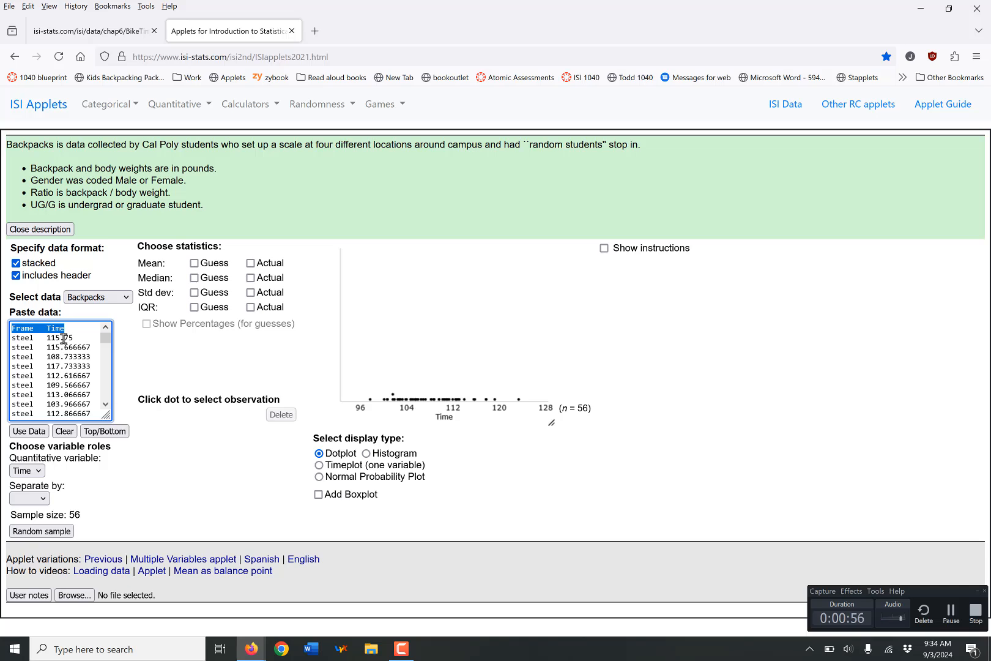
click(34, 438)
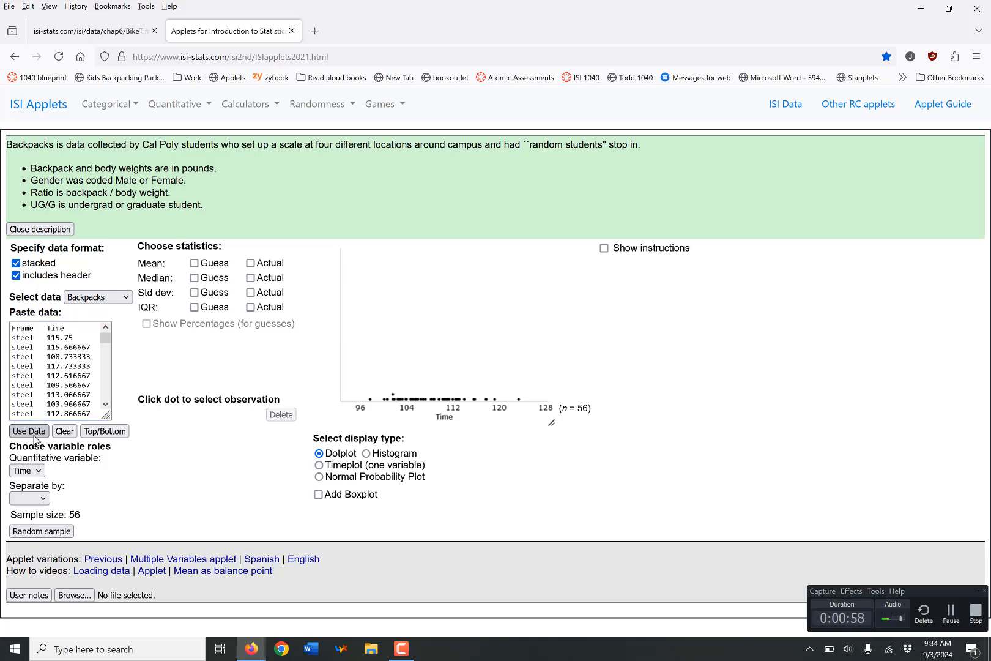
click(31, 471)
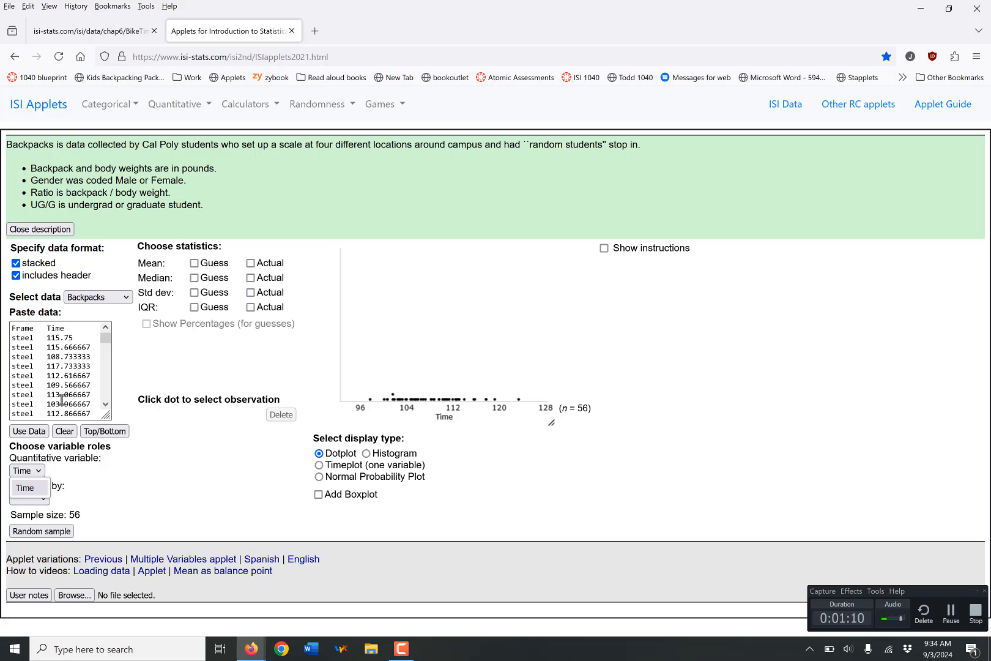
click(149, 496)
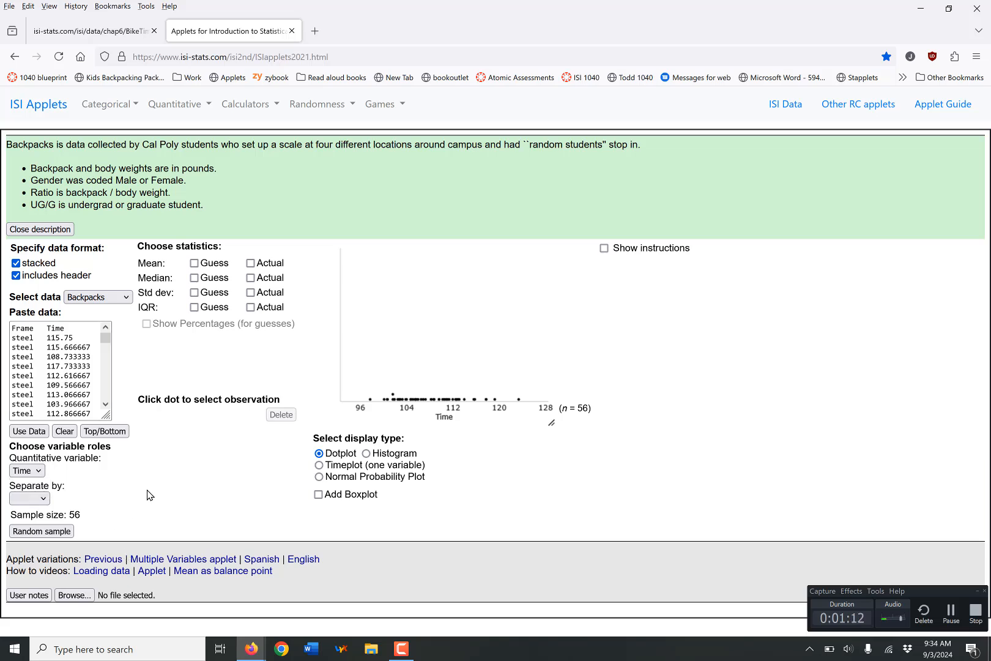
- Look over the steel and carbon rows in the pasted data and separate the Time dotplot by Frame
click(35, 500)
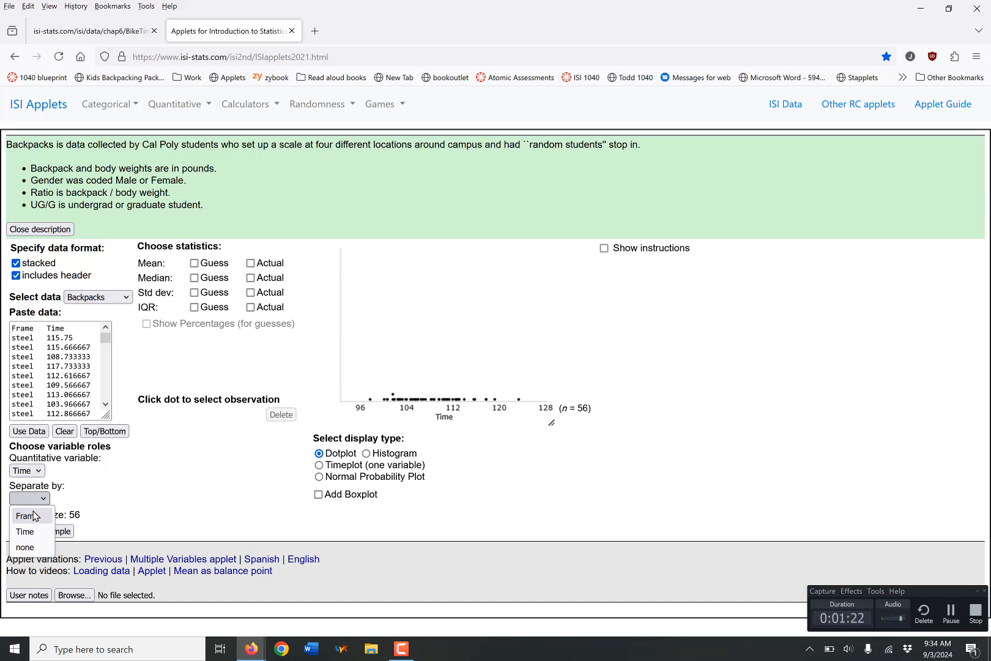
click(59, 371)
scroll(59, 371, down, 15)
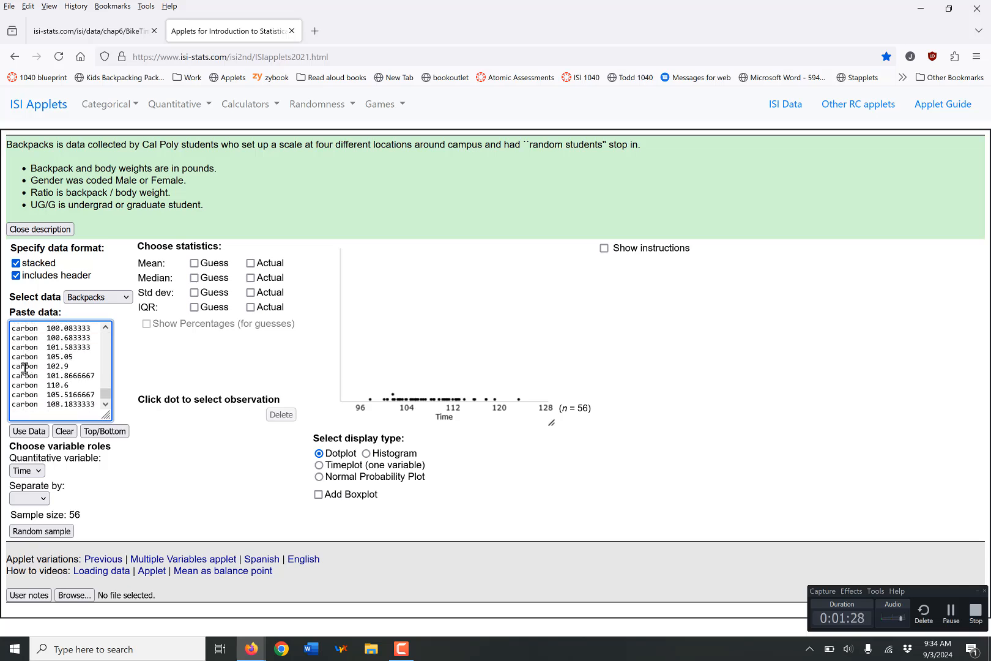
scroll(24, 367, up, 8)
scroll(24, 367, down, 3)
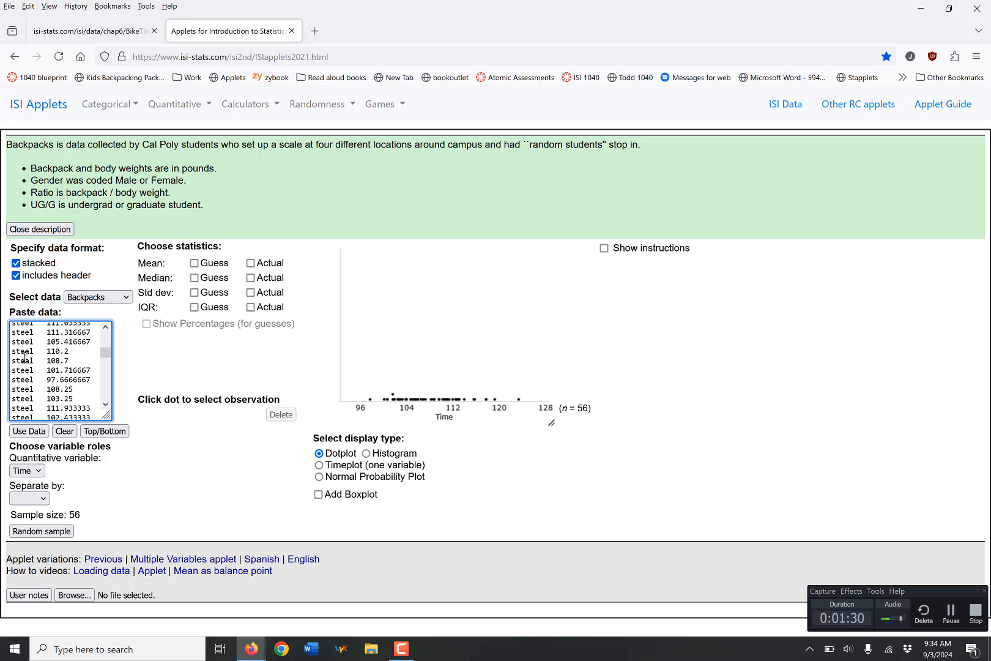
scroll(27, 349, down, 5)
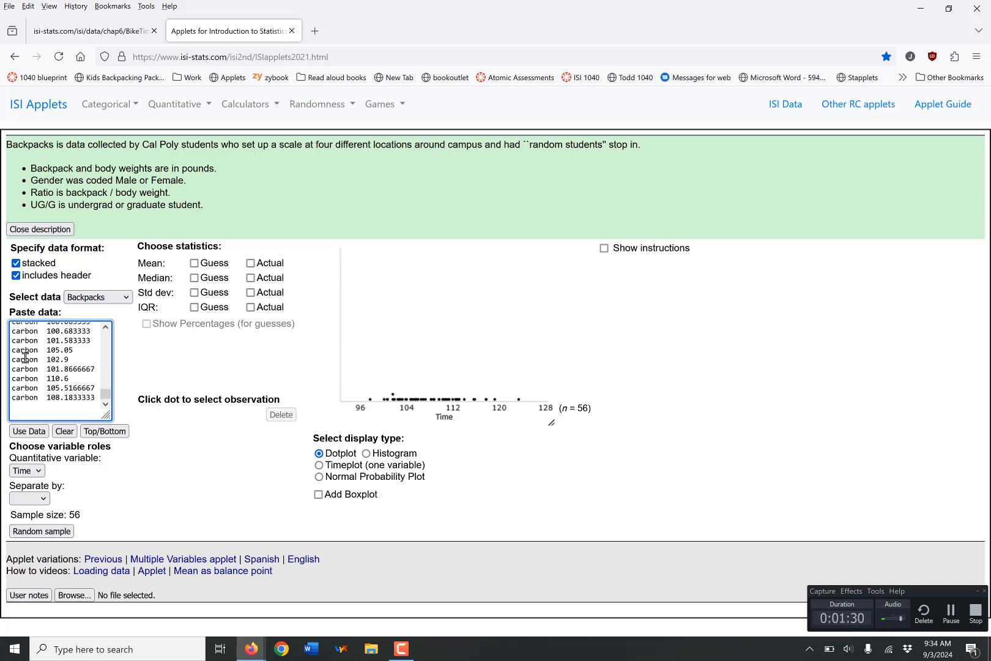
click(28, 499)
click(27, 516)
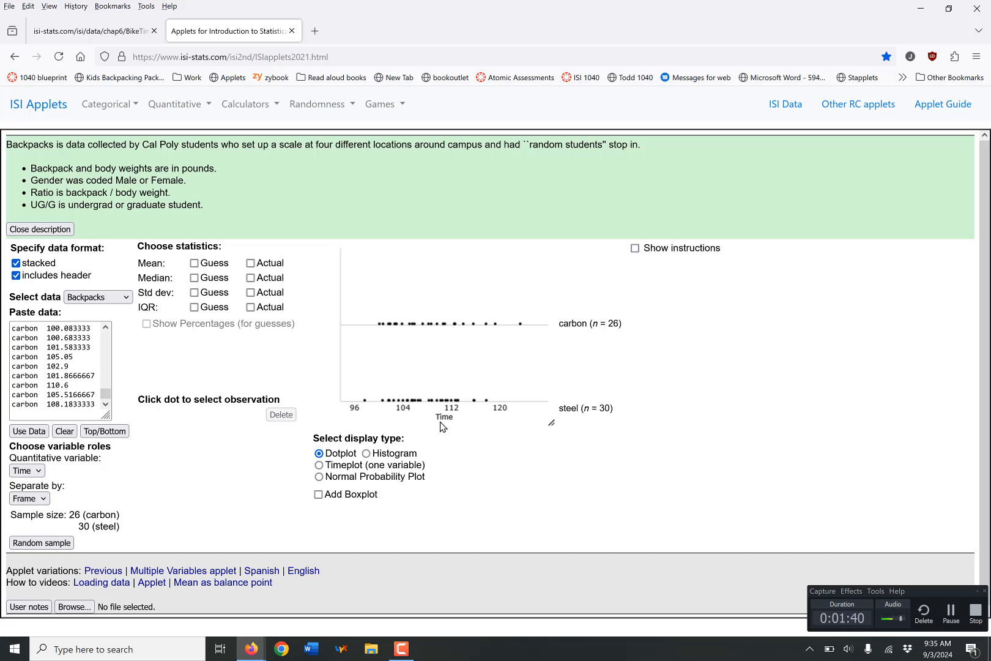
- Set the data separation to none and display Time as a histogram with 17 bins
click(27, 500)
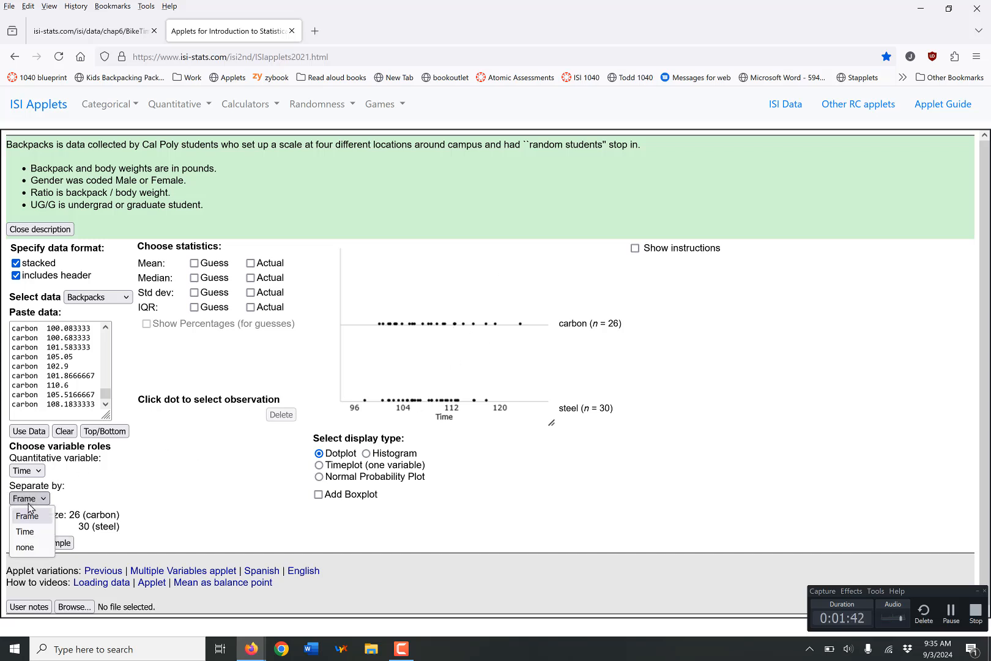
click(24, 550)
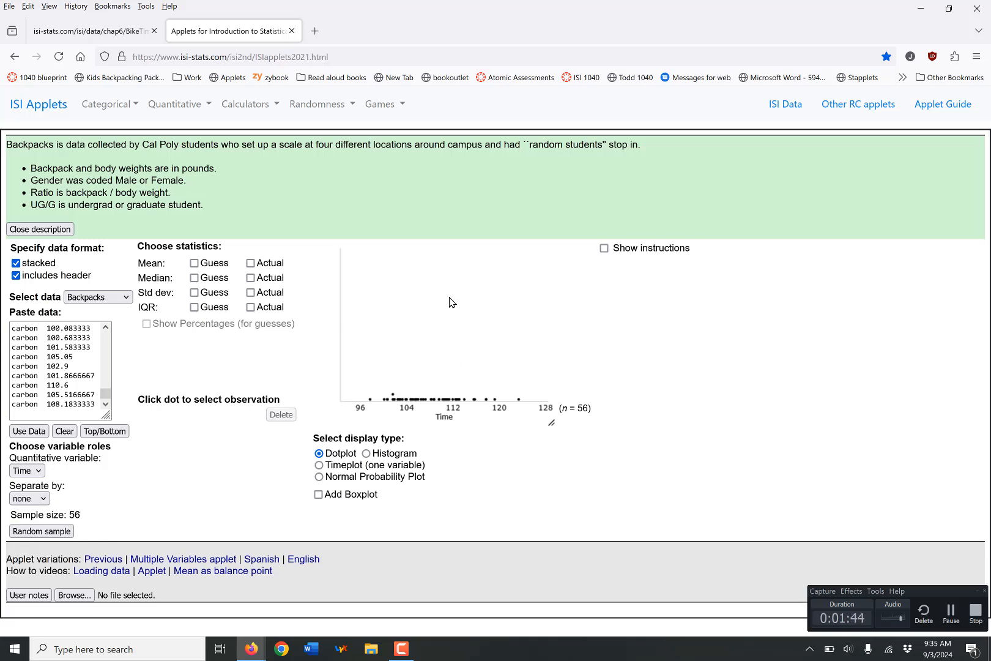
click(367, 454)
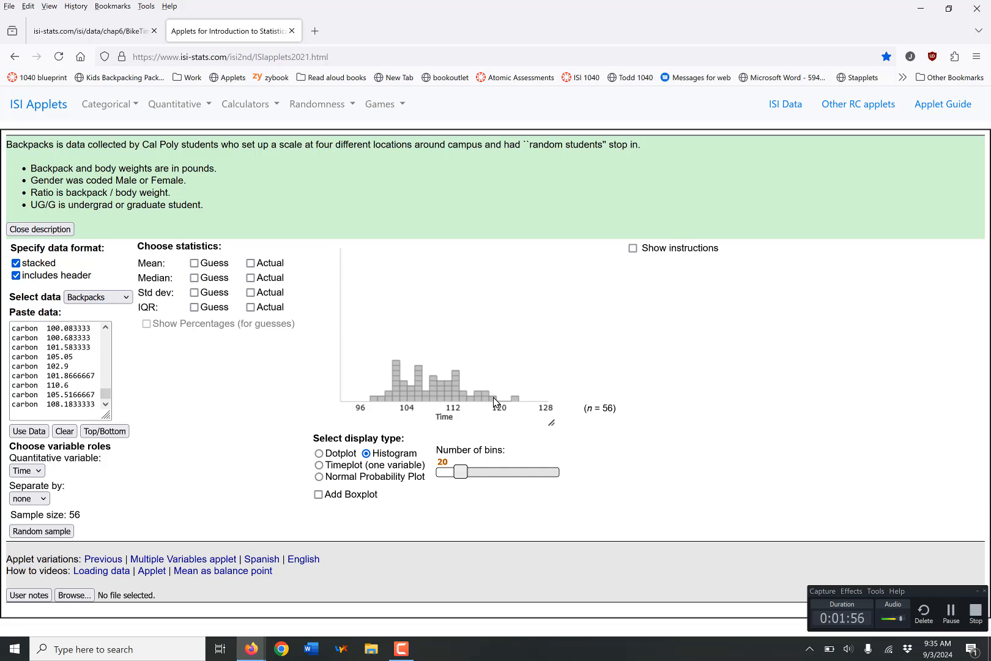
mouse_move(460, 472)
mouse_down()
mouse_move(439, 477)
mouse_move(539, 475)
mouse_move(457, 480)
mouse_up()
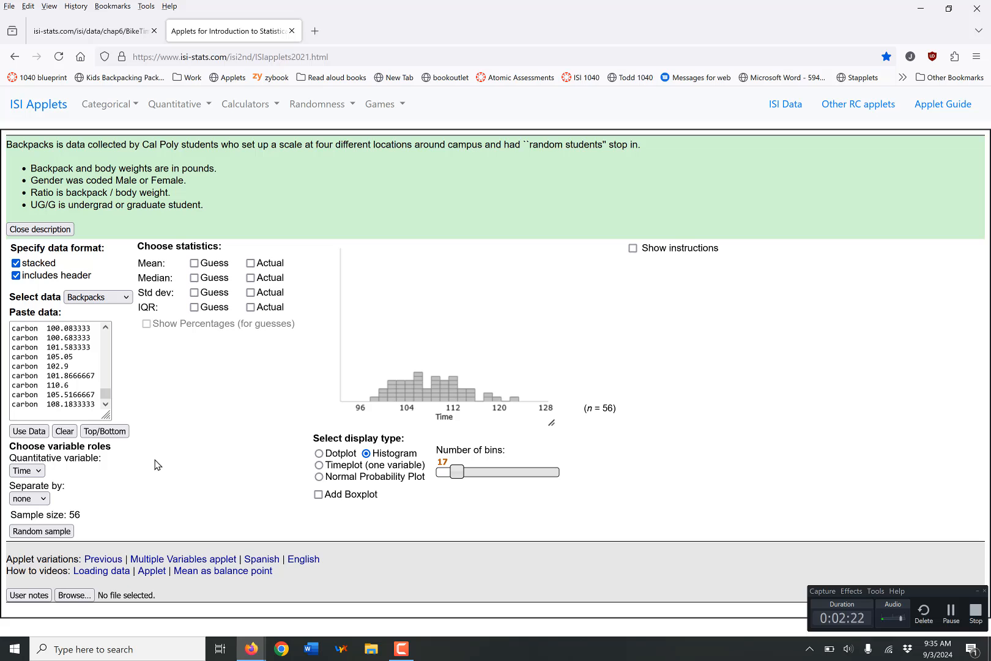
click(951, 611)
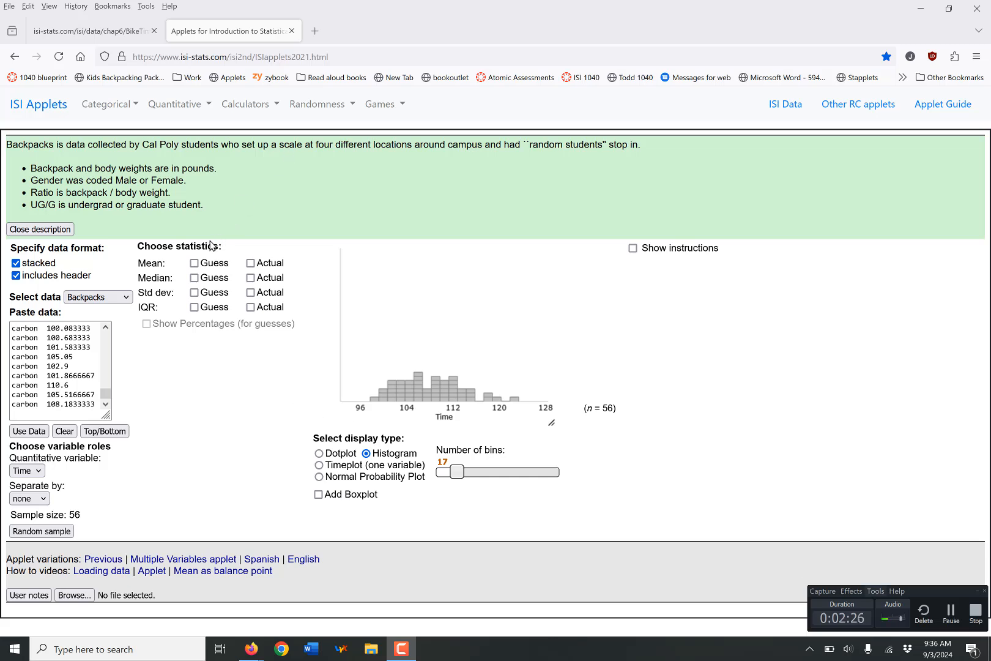
- Place a guess for the mean at about 107.27 on the histogram and hide the guess again
click(195, 263)
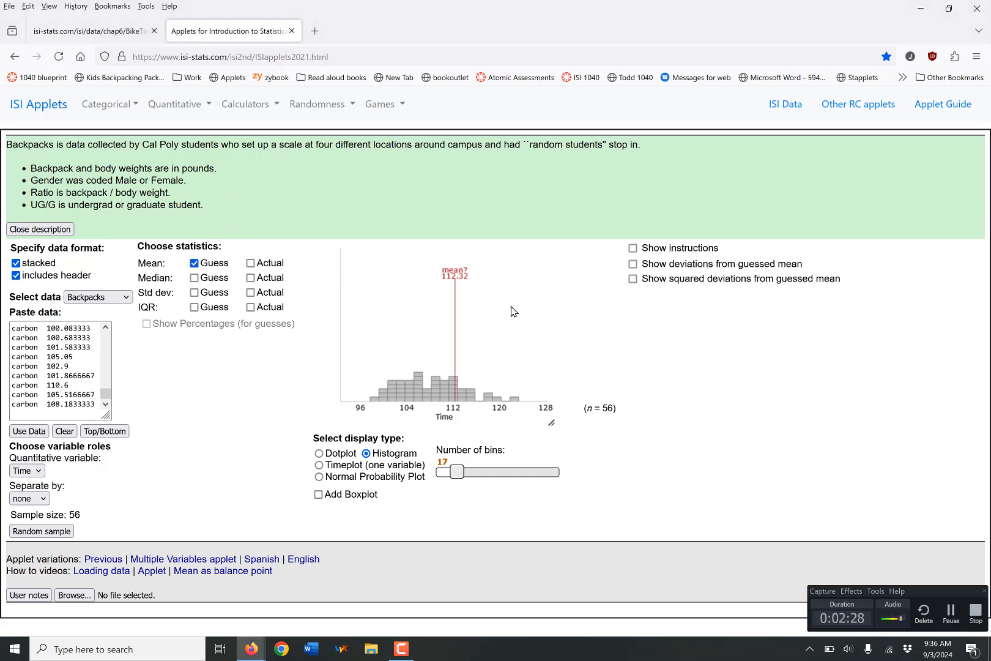
drag(456, 288, 427, 298)
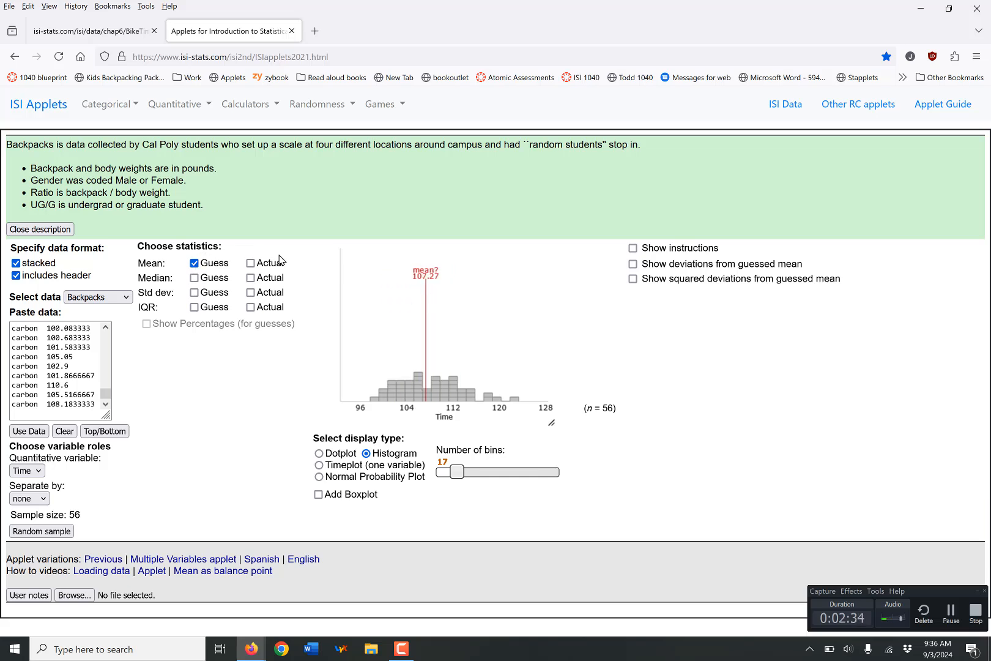
click(215, 267)
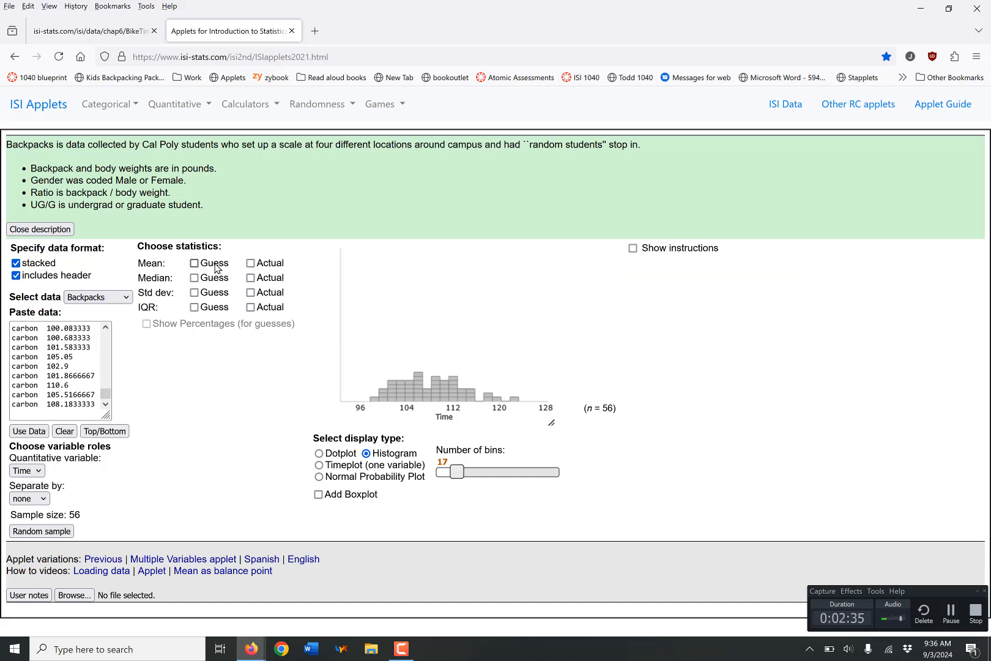
- Show the actual mean, median, standard deviation and IQR of the Time data
click(250, 264)
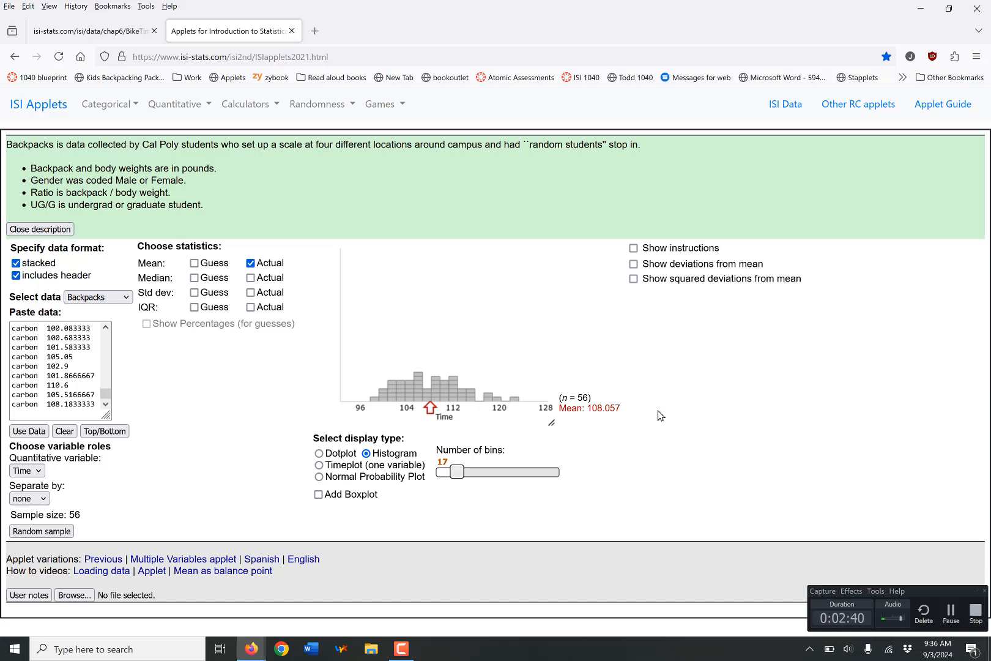
click(250, 278)
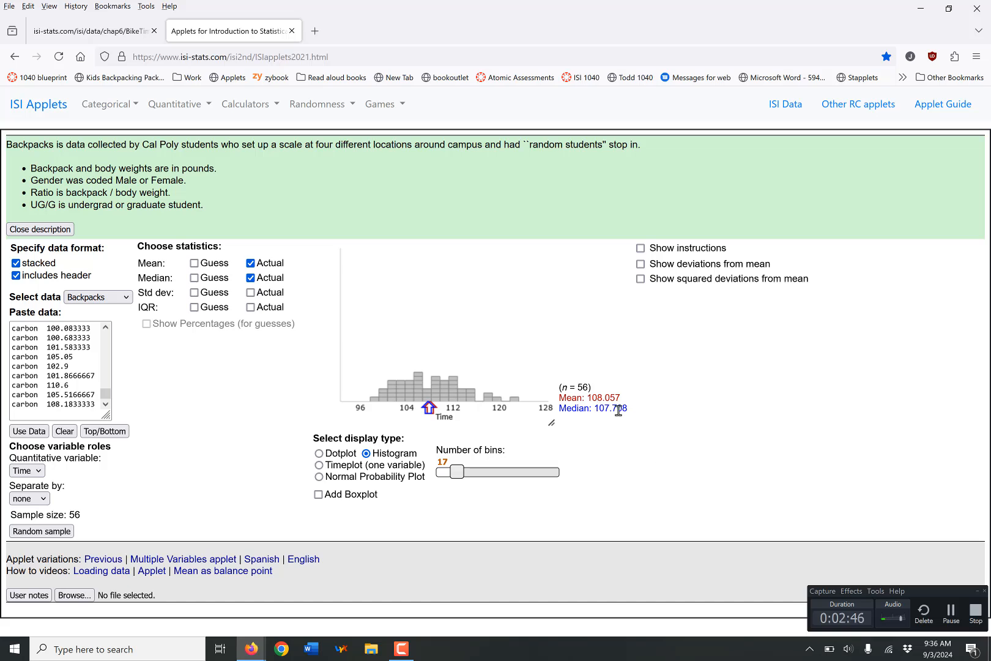
click(250, 293)
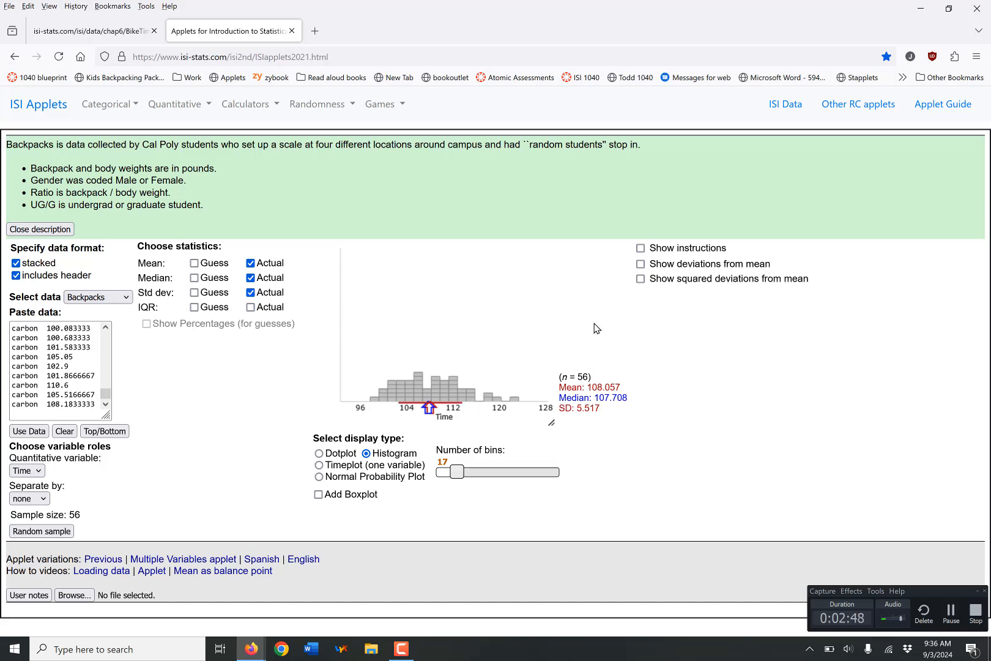
click(250, 307)
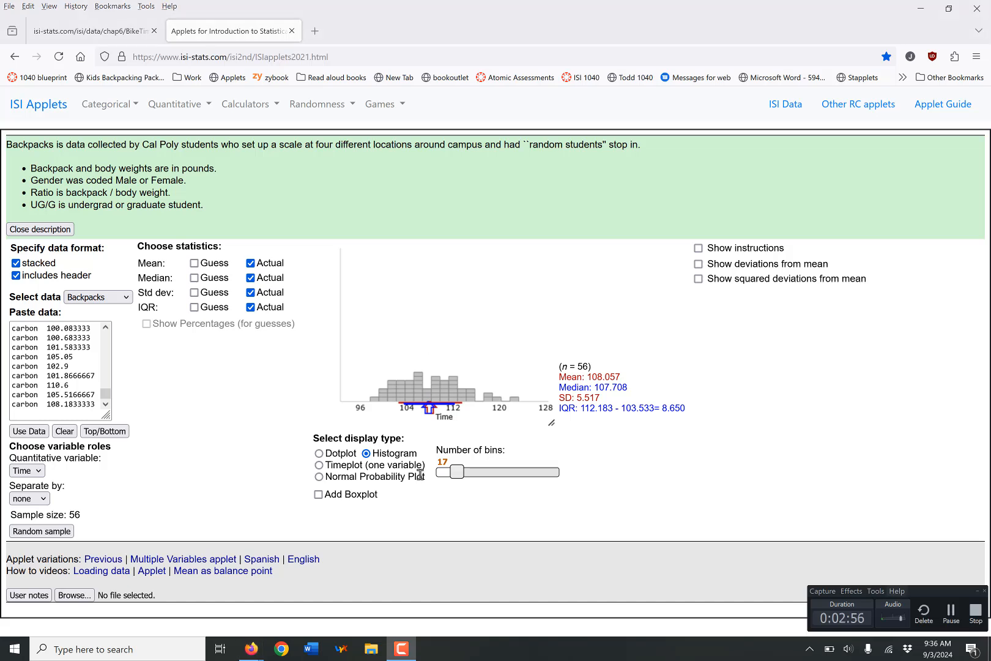
- Switch the display to a dotplot and select the lowest and the highest observation to read their values
click(319, 454)
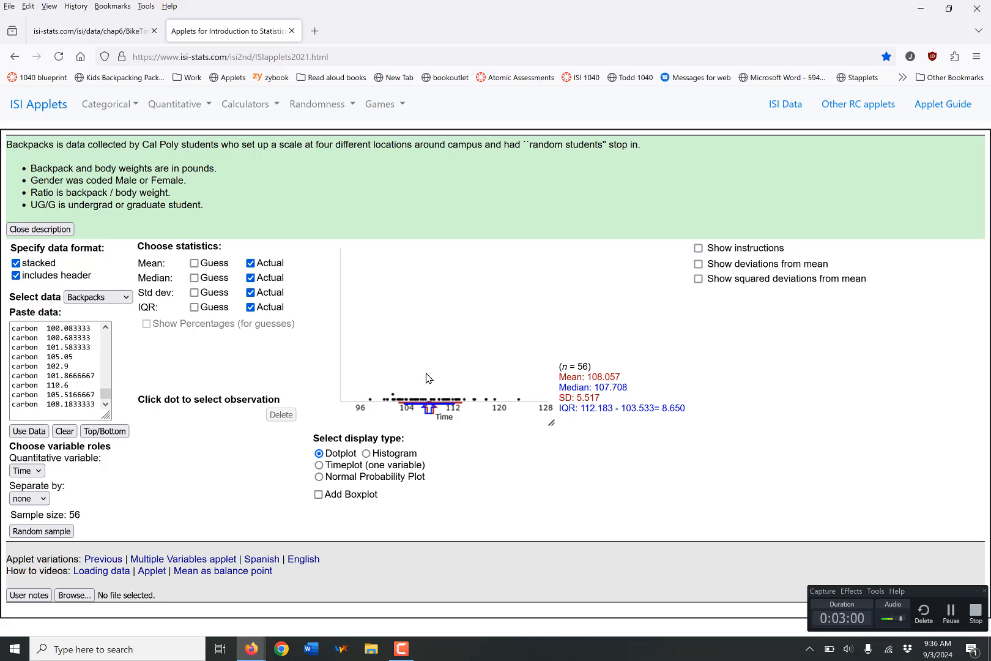
click(370, 400)
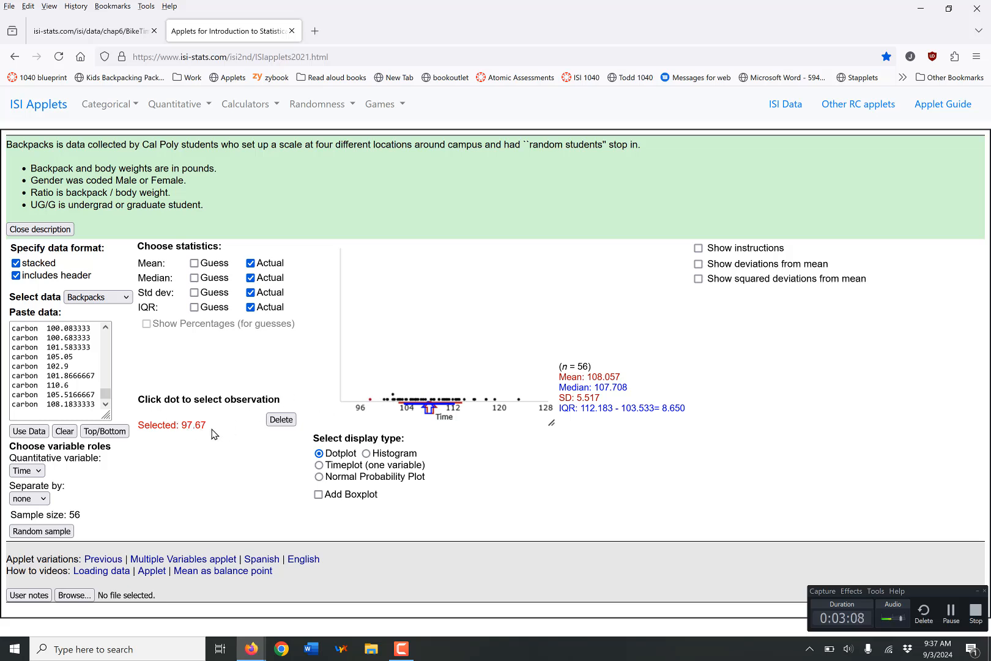
click(519, 401)
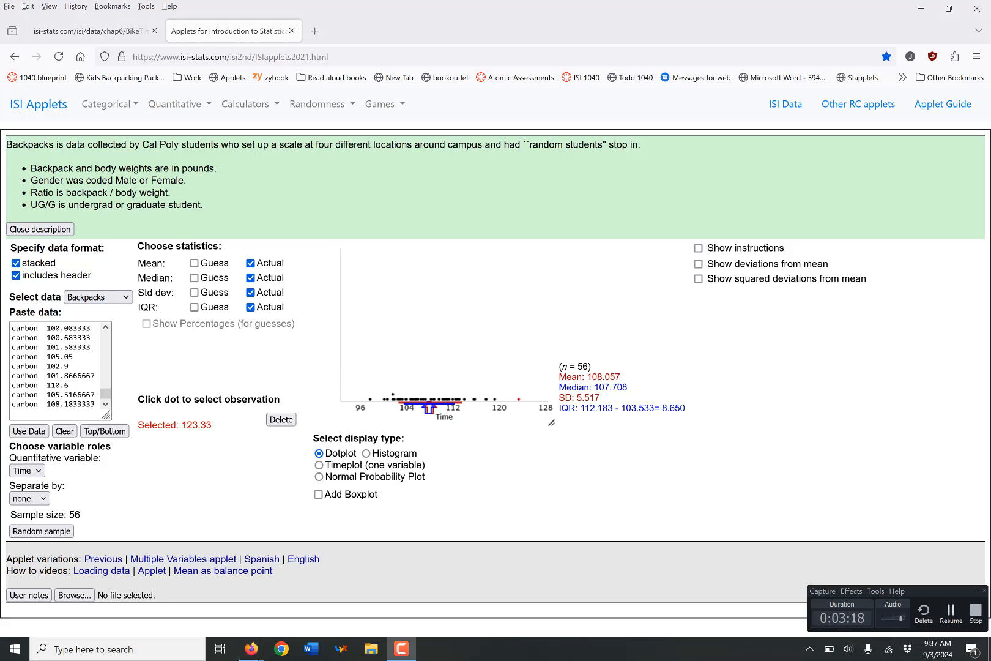
- Hide the actual standard deviation, median, mean and IQR of the Time data
click(253, 294)
click(252, 278)
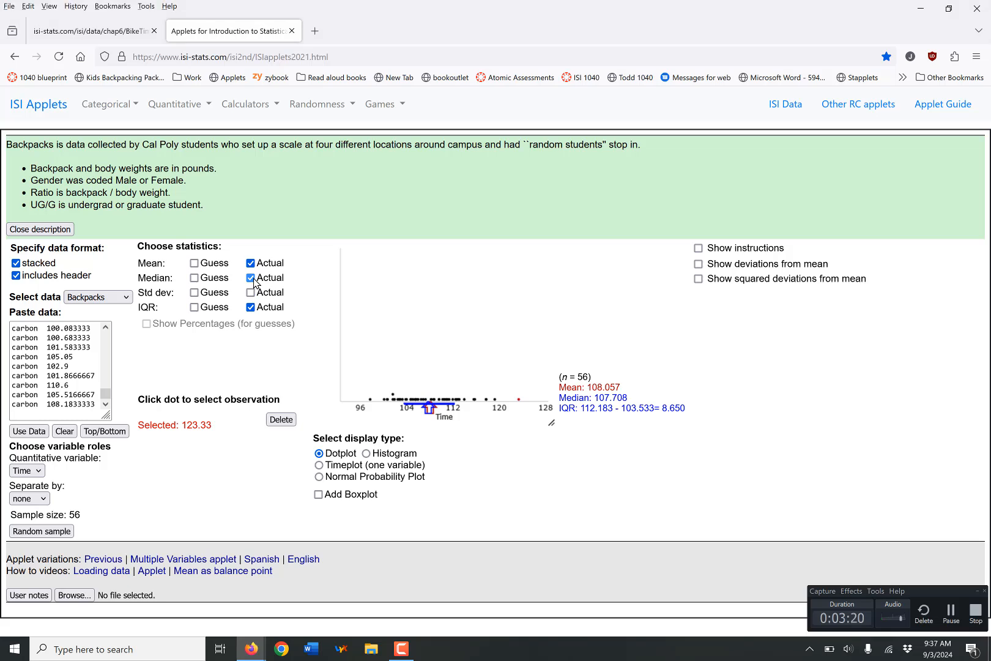
click(252, 263)
click(252, 308)
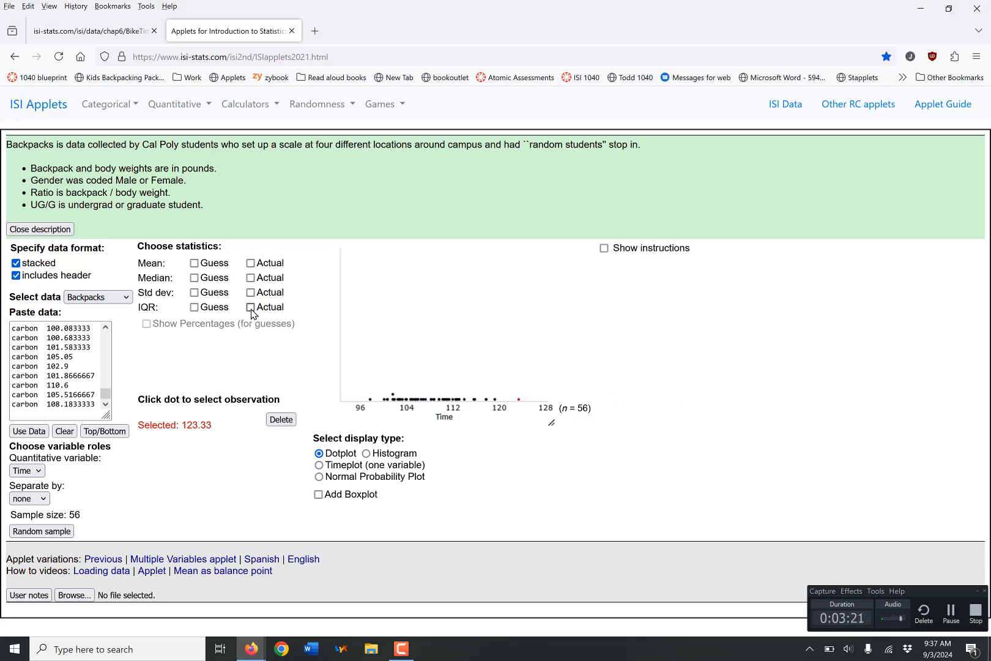
- Show a standard deviation guess on the dotplot, narrow it to about 4.29 and show the percentage of observations within it
click(194, 293)
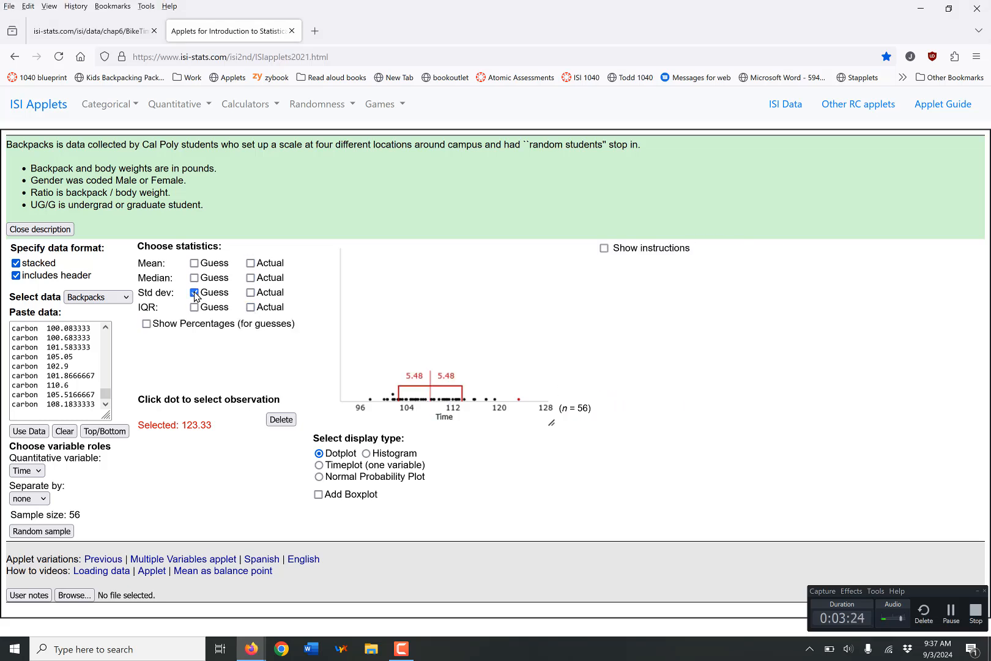
mouse_move(462, 398)
mouse_down()
mouse_move(492, 399)
mouse_move(452, 401)
mouse_up()
drag(460, 402, 463, 402)
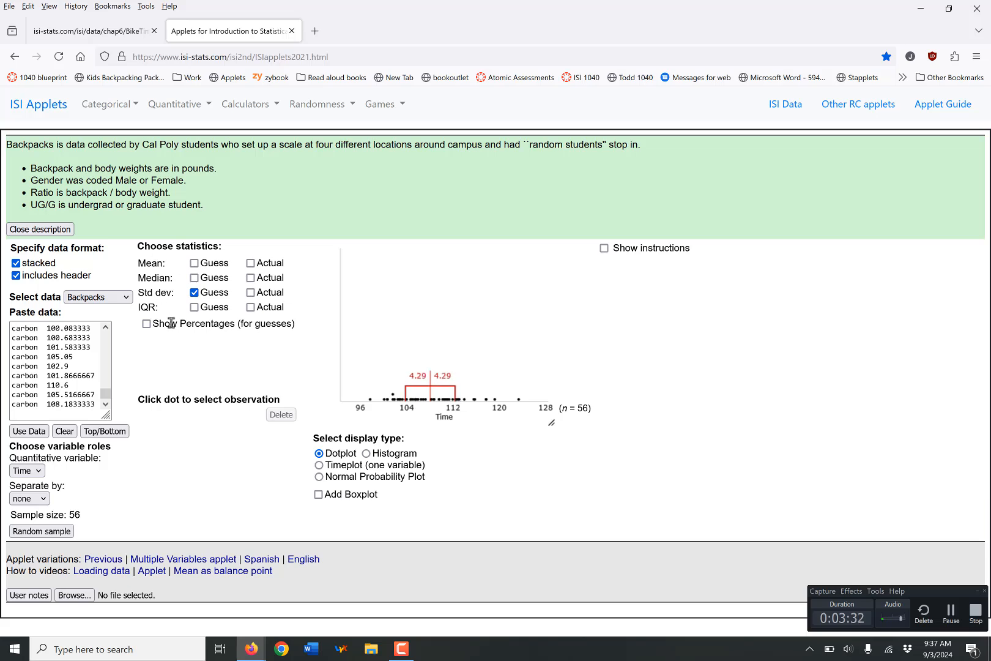
click(147, 326)
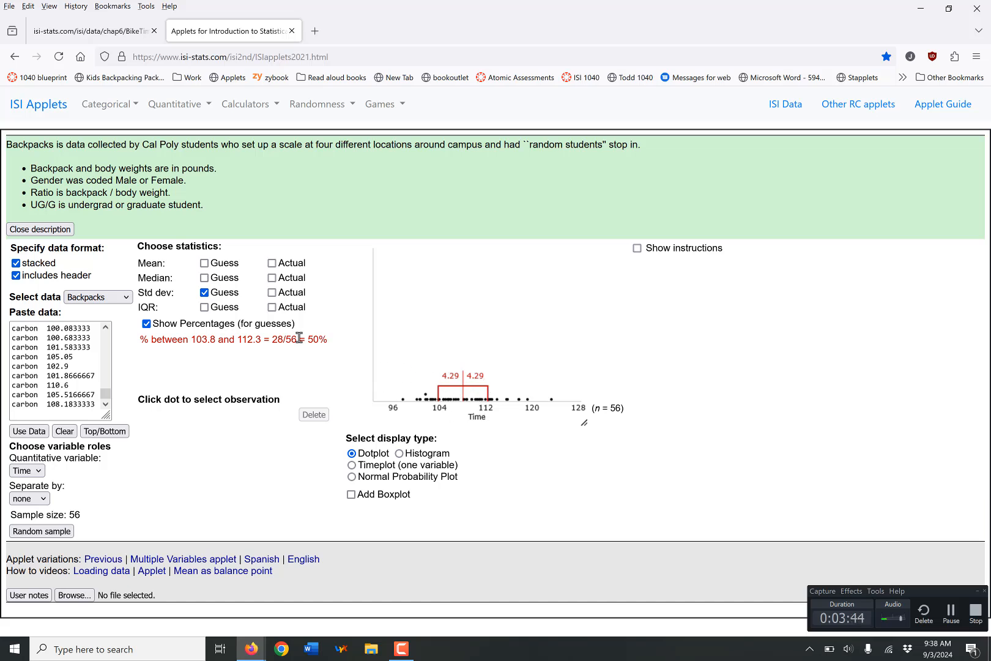
- Show the actual standard deviation and widen the guess to about 5.47 and on to about 10.74 to compare the percentages covered
click(273, 293)
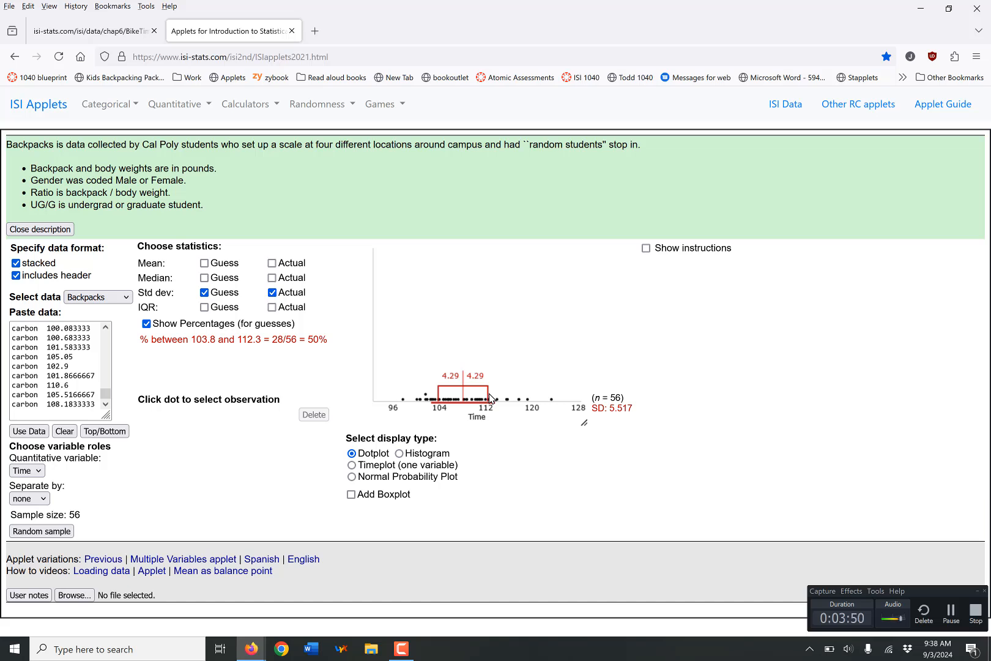
drag(488, 395, 510, 397)
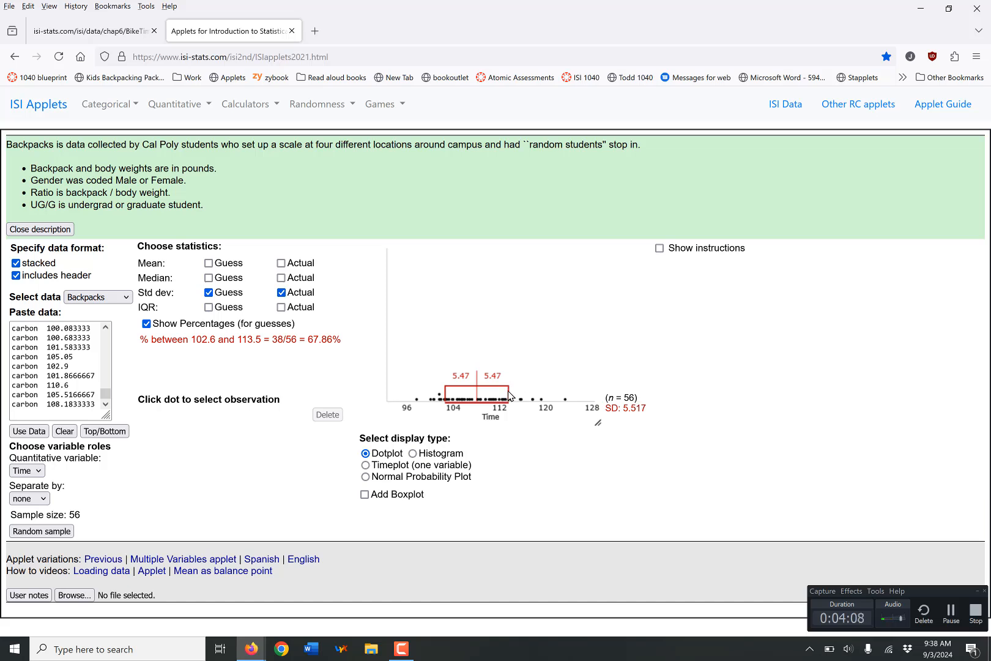
drag(510, 394, 538, 402)
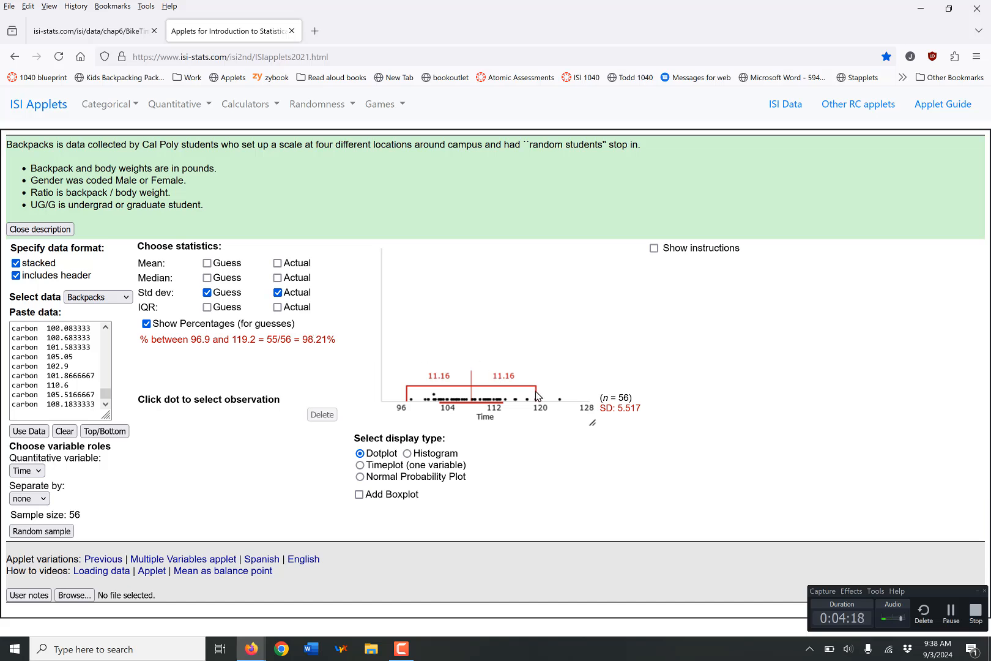
drag(537, 396, 534, 395)
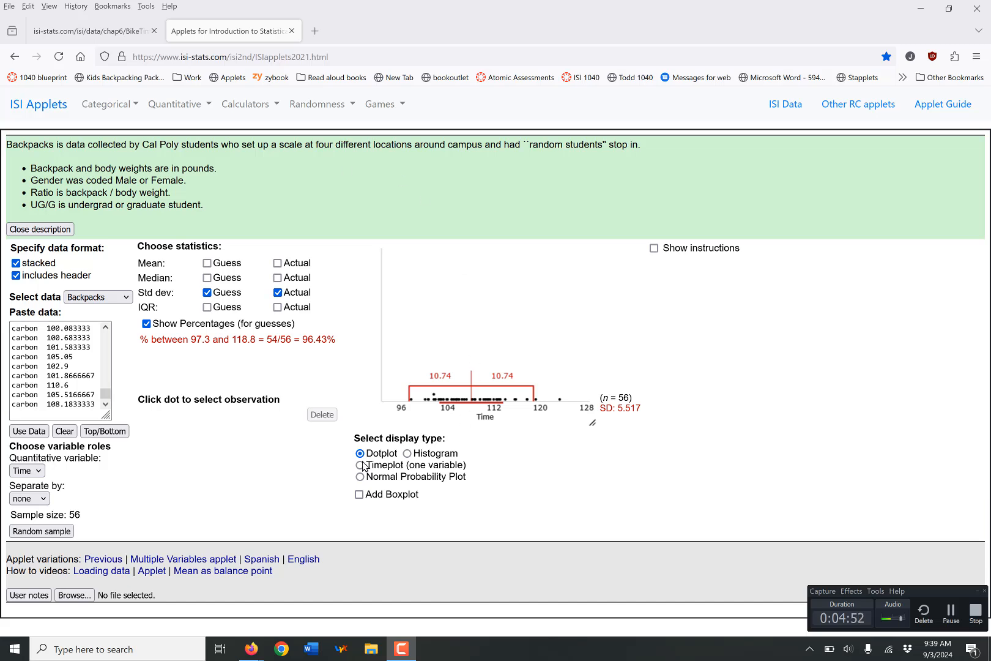
- Check the guess on a histogram, return to the dotplot and hide both the guessed and the actual standard deviation
click(408, 454)
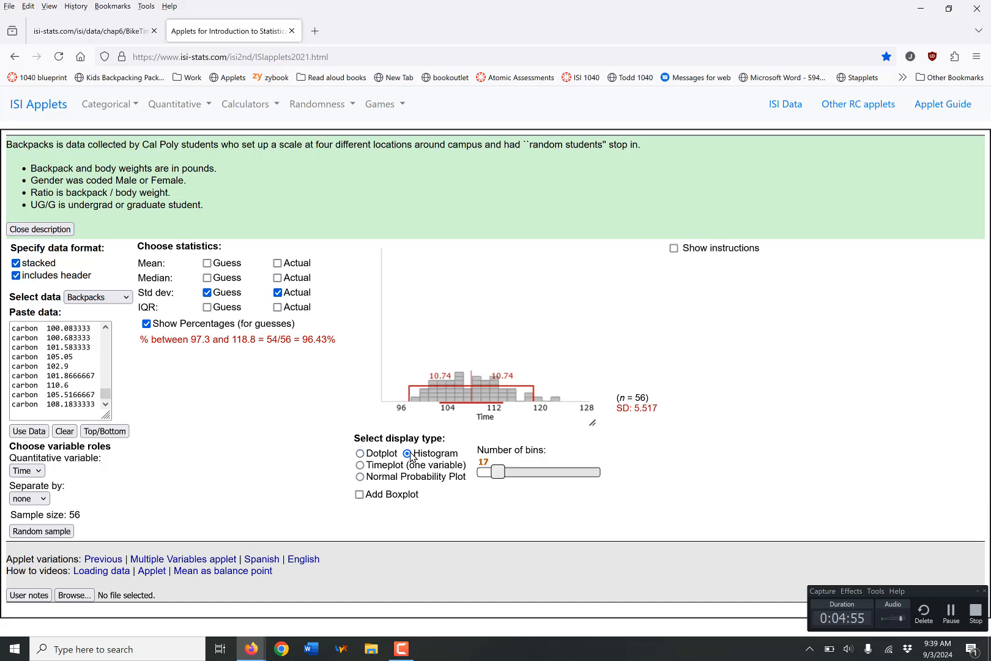
click(360, 454)
click(207, 293)
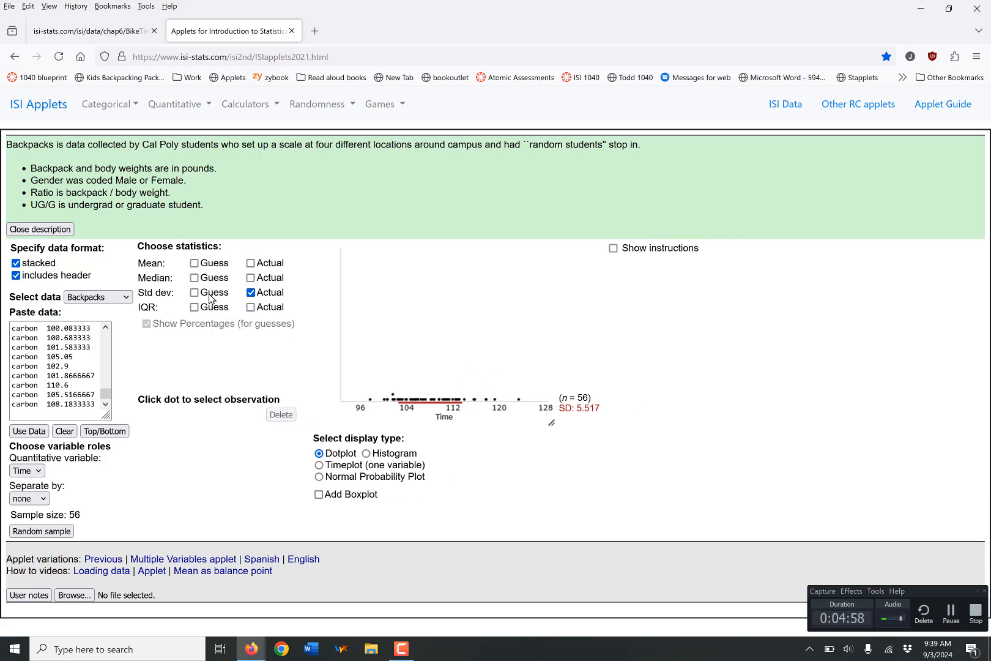
click(250, 293)
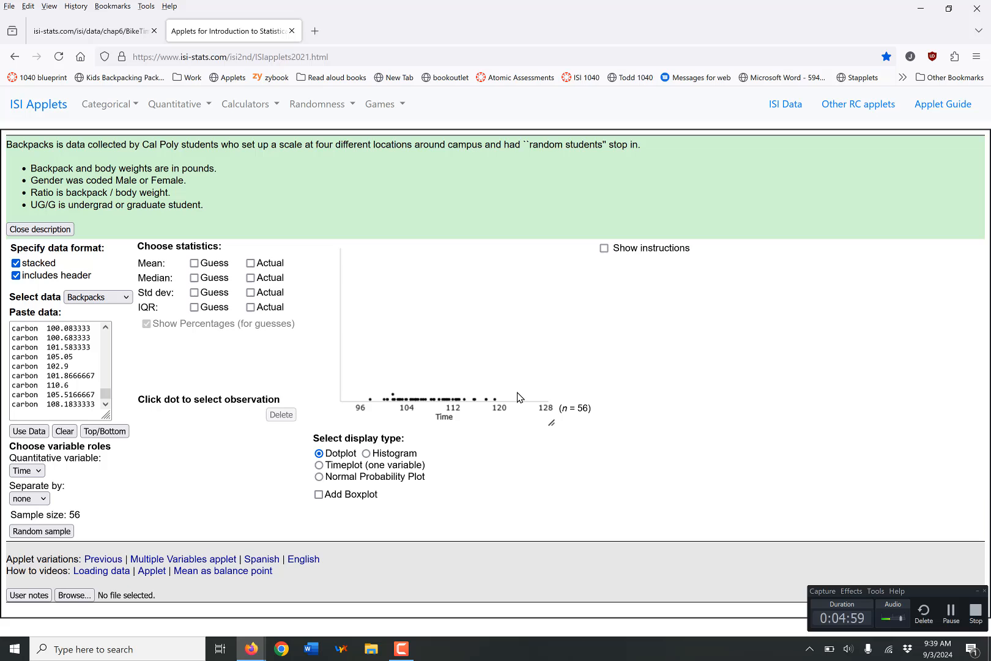
- Delete the upper stacked observation near 102 from the dotplot and revert the data to restore it
click(393, 396)
click(277, 421)
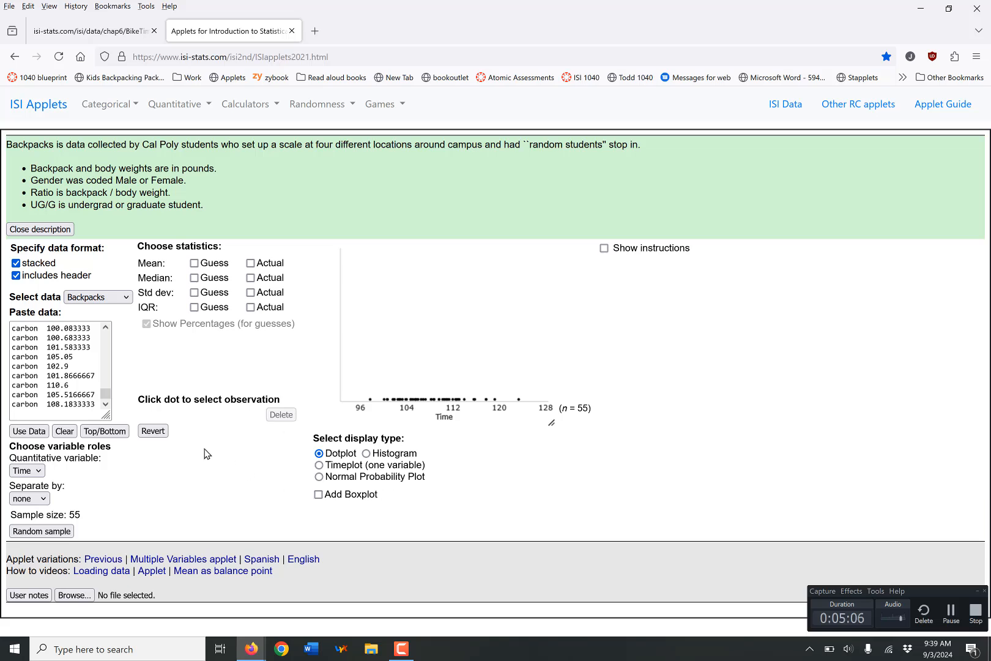
click(153, 432)
- Add a boxplot above the Time dotplot with outliers shown
click(319, 495)
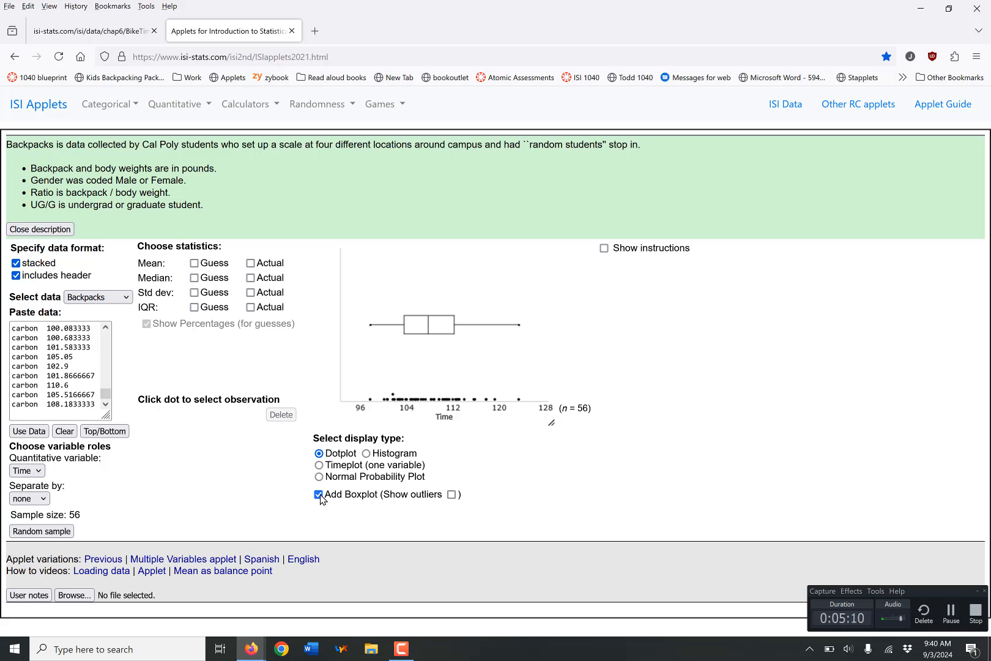
click(319, 496)
click(319, 495)
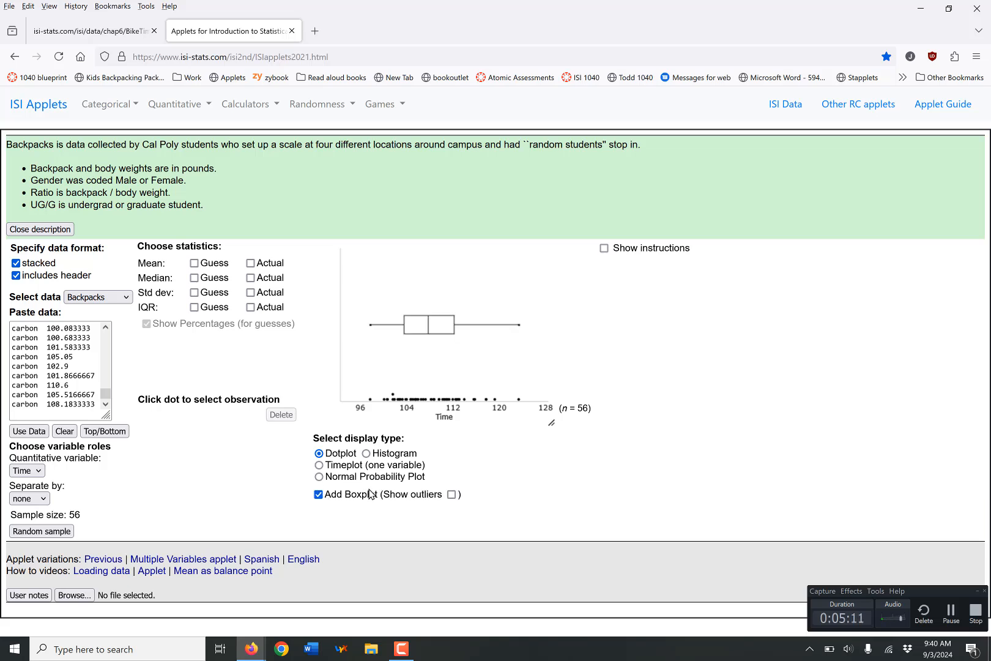
click(452, 494)
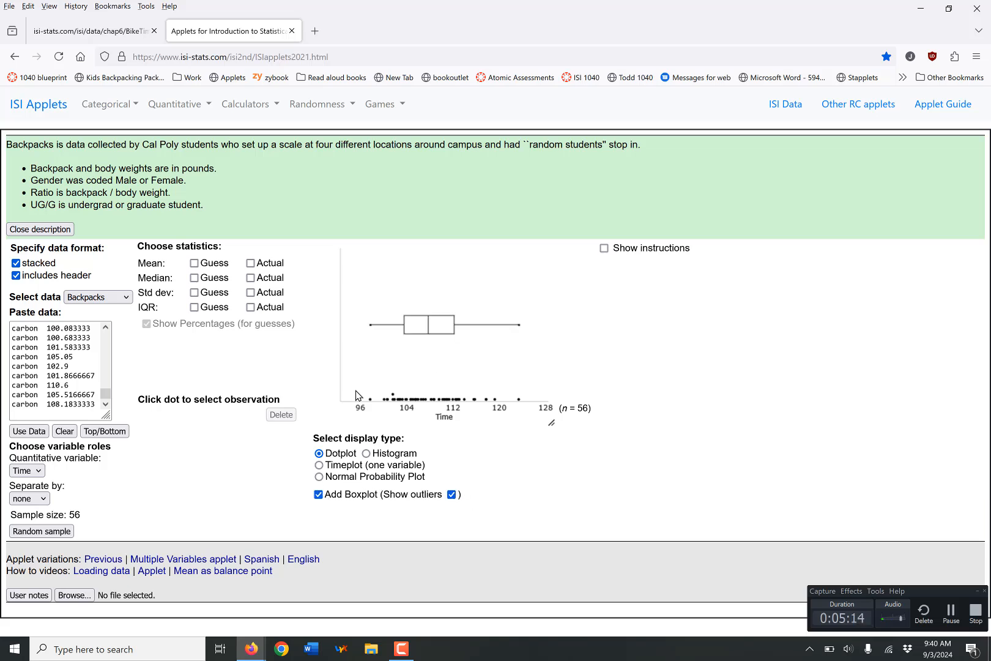